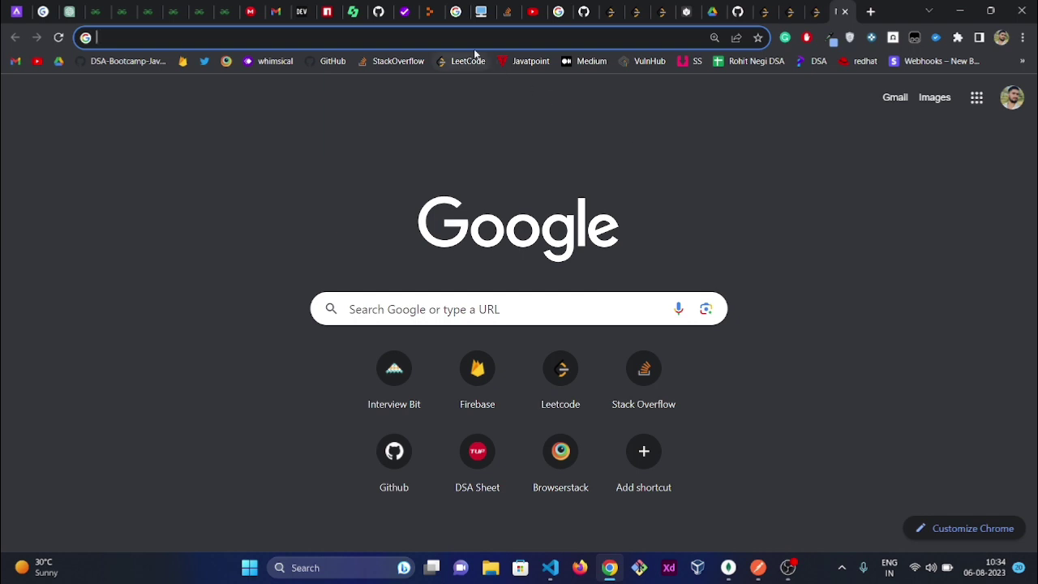
Search Google for "bluestack", open the official bluestacks.com site and look over its home page
type("blue")
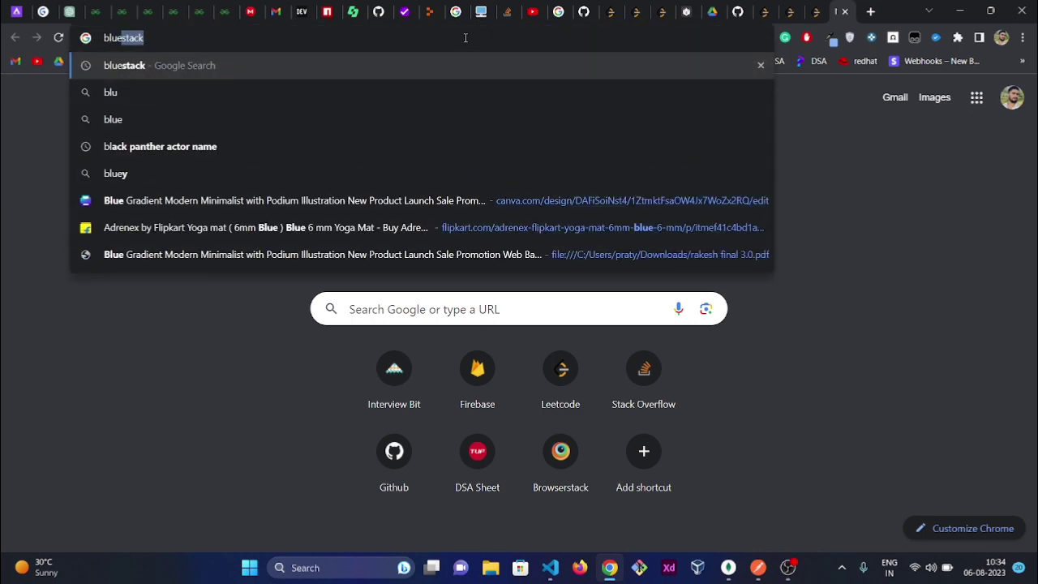
key("Return")
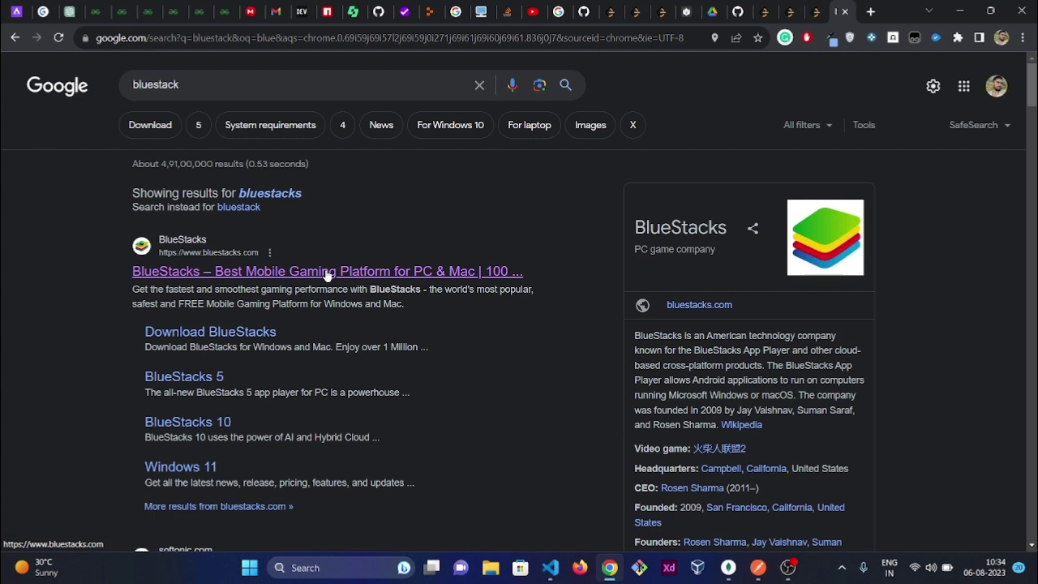
left_click(407, 277)
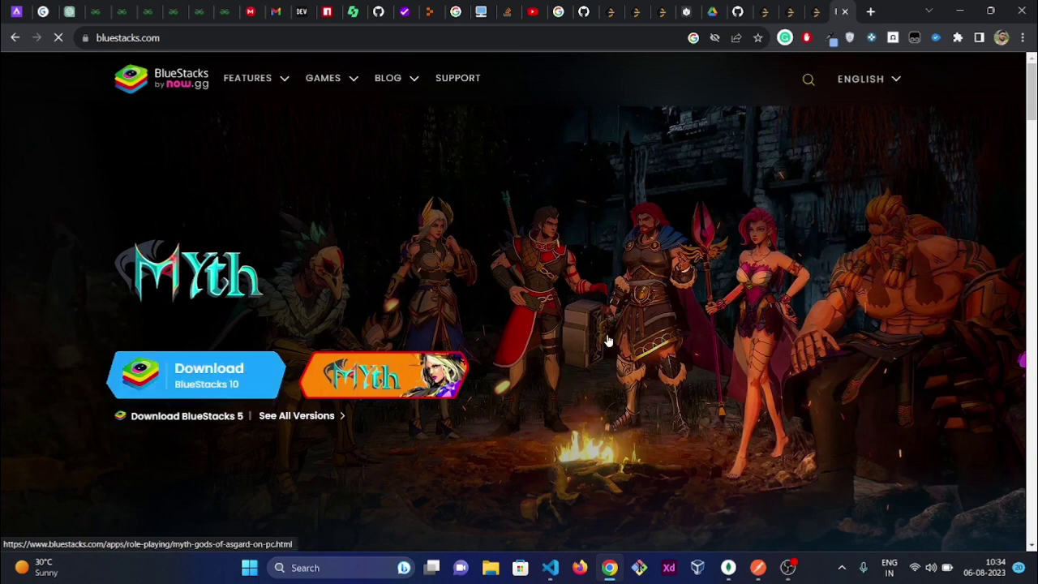
scroll(607, 337, "down", 10)
scroll(608, 340, "up", 10)
scroll(607, 341, "down", 4)
scroll(608, 341, "up", 4)
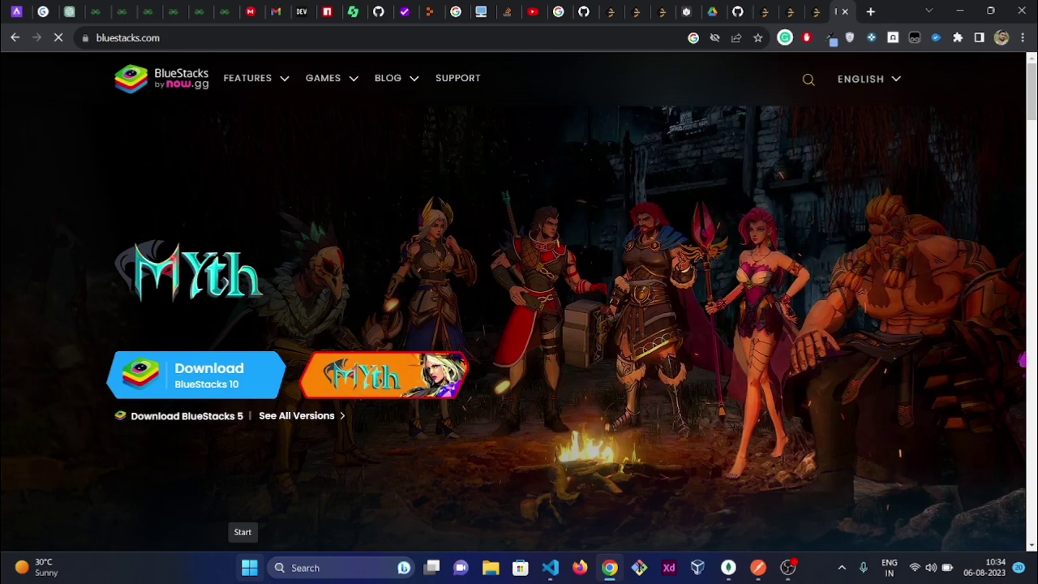
Find the installed BlueStacks X app in Windows, run it as administrator and maximize its window
left_click(249, 568)
type("blu")
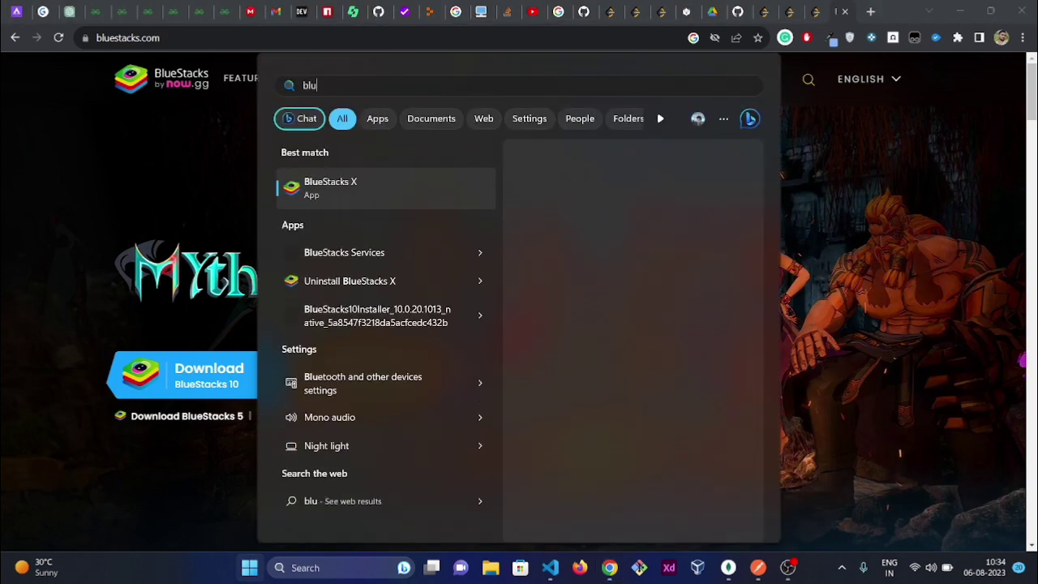
left_click(385, 187)
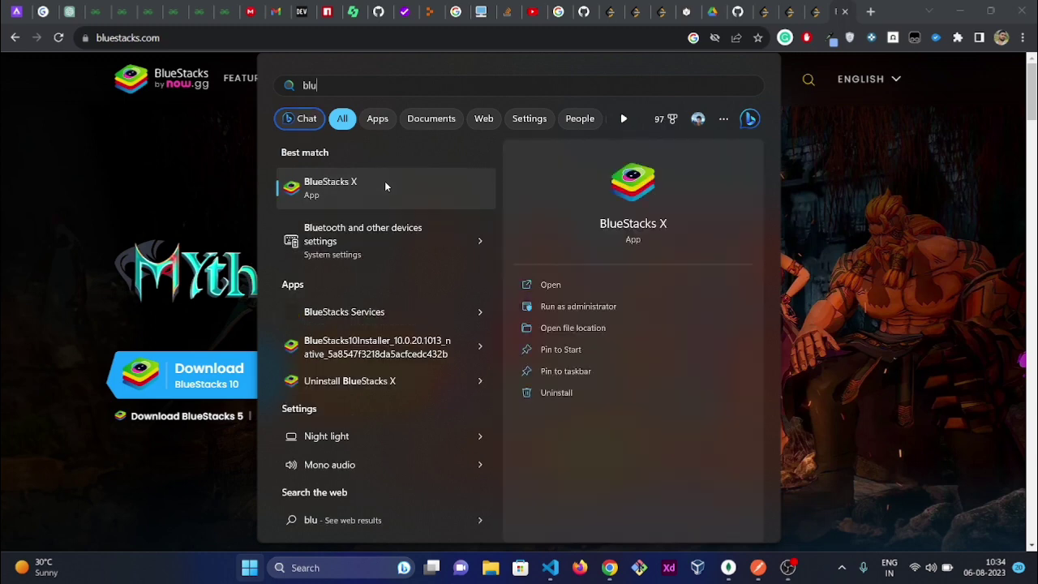
right_click(361, 195)
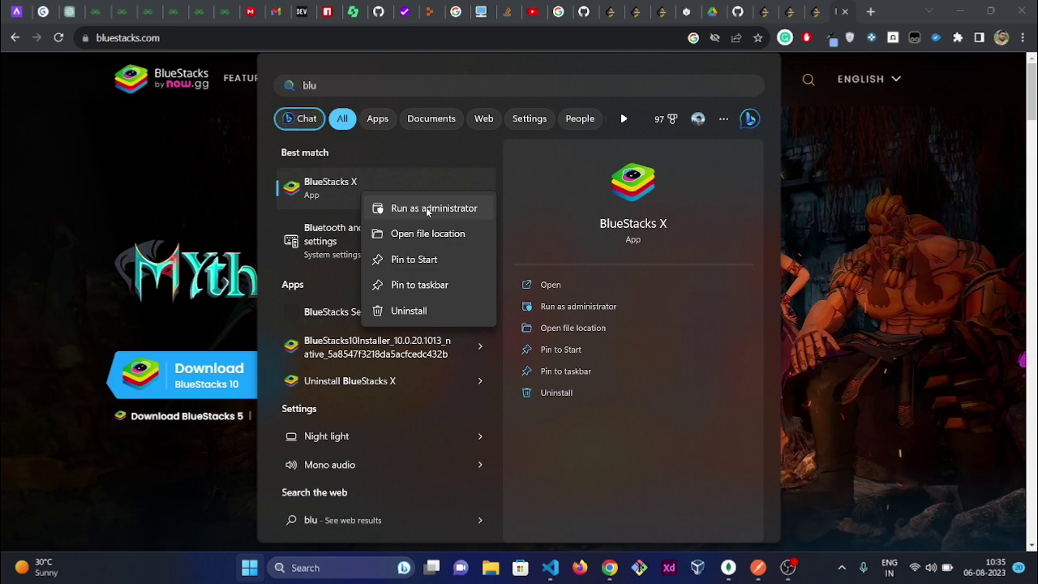
left_click(426, 208)
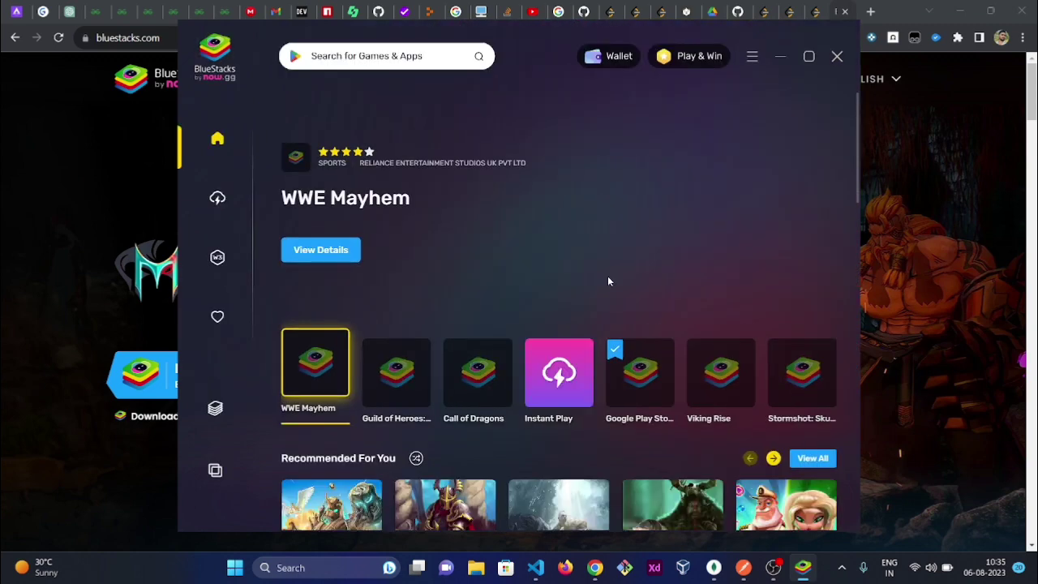
left_click(810, 57)
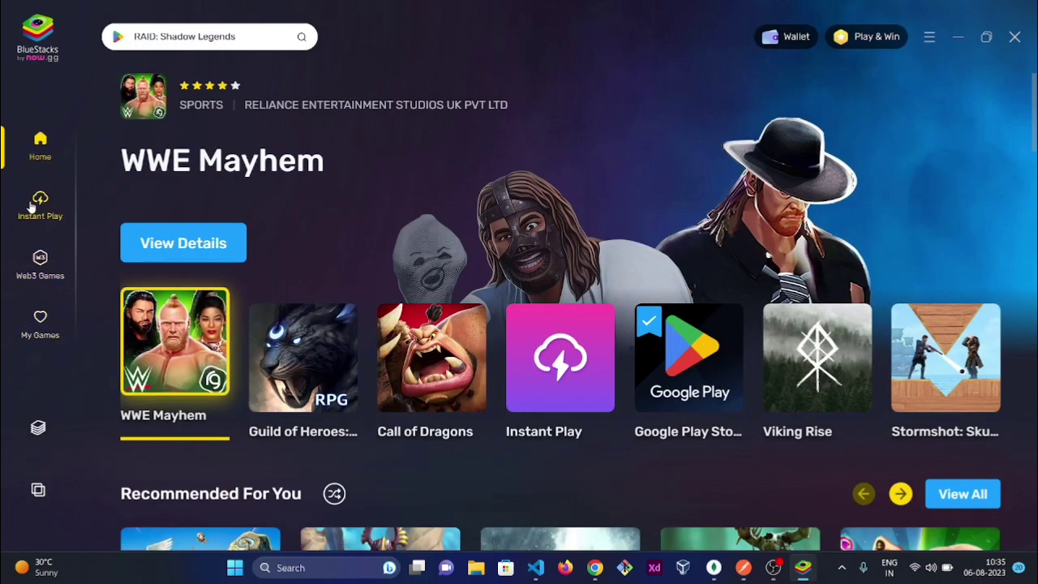
Try searching the BlueStacks X Google Play page for "telegar"
left_click(690, 374)
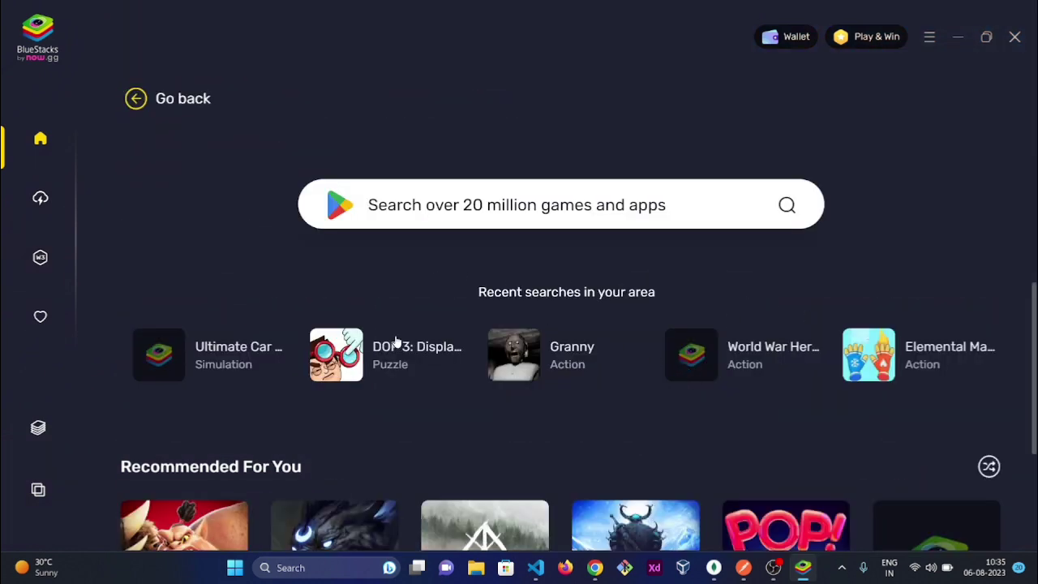
left_click(492, 207)
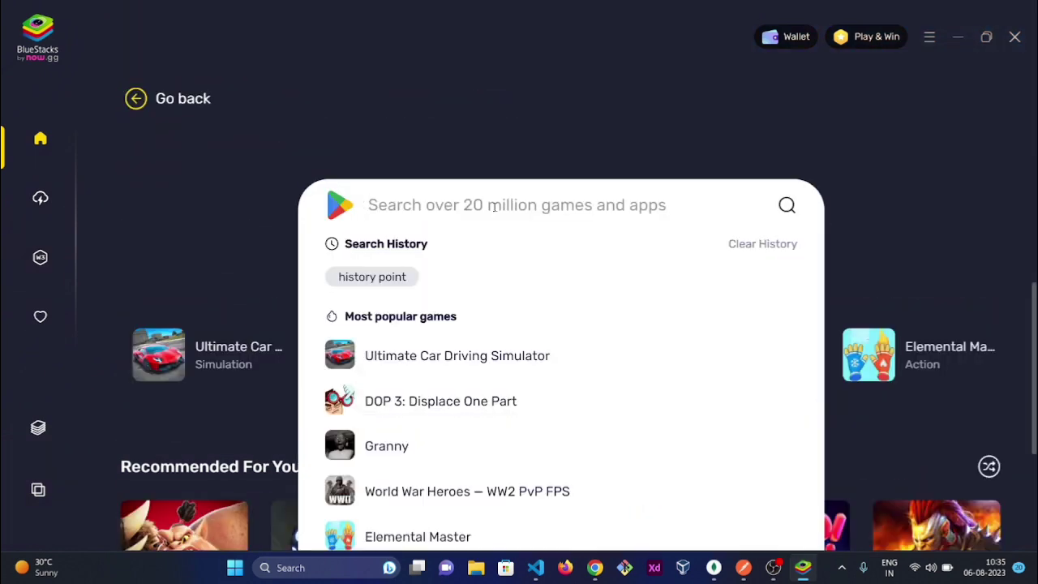
type("telegar")
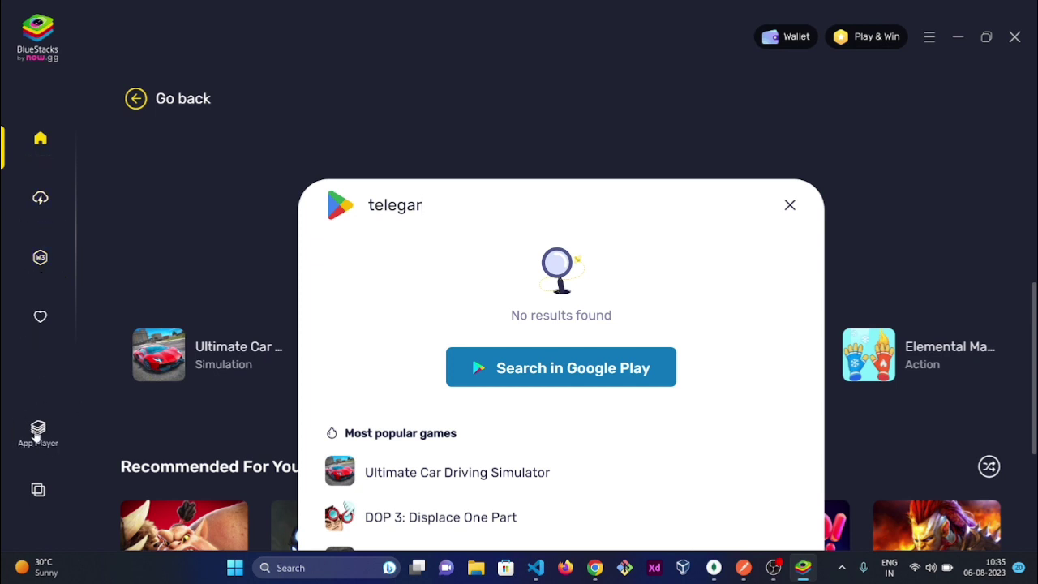
Launch the BlueStacks App Player, maximize its window and dismiss the charger notice
left_click(37, 433)
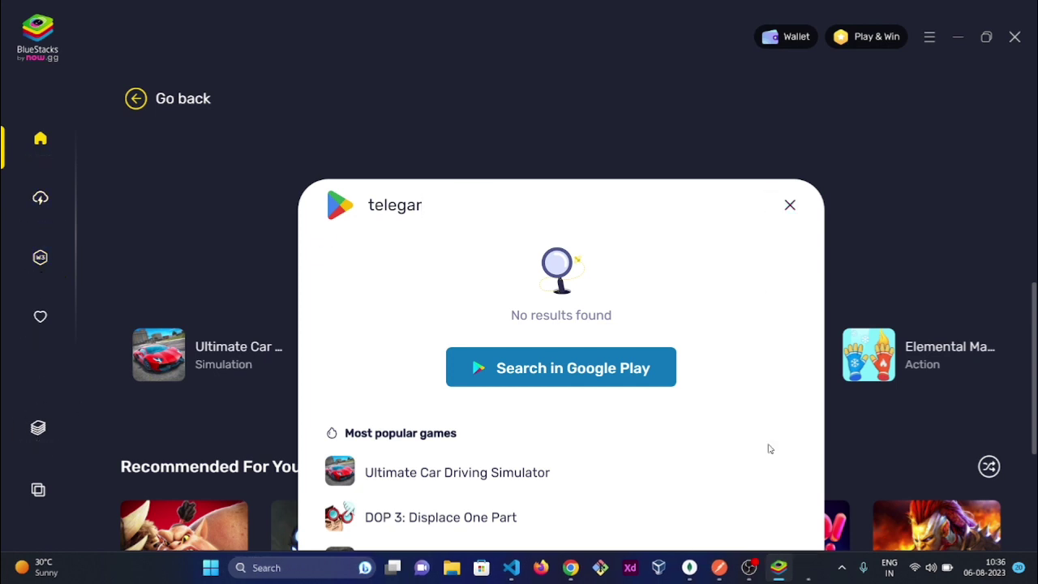
left_click(808, 567)
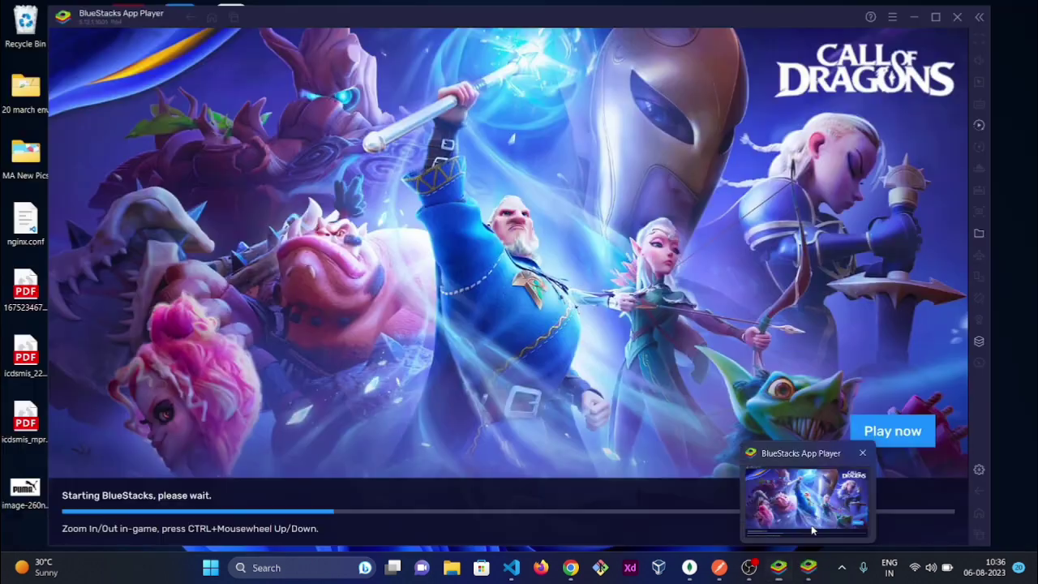
left_click(936, 17)
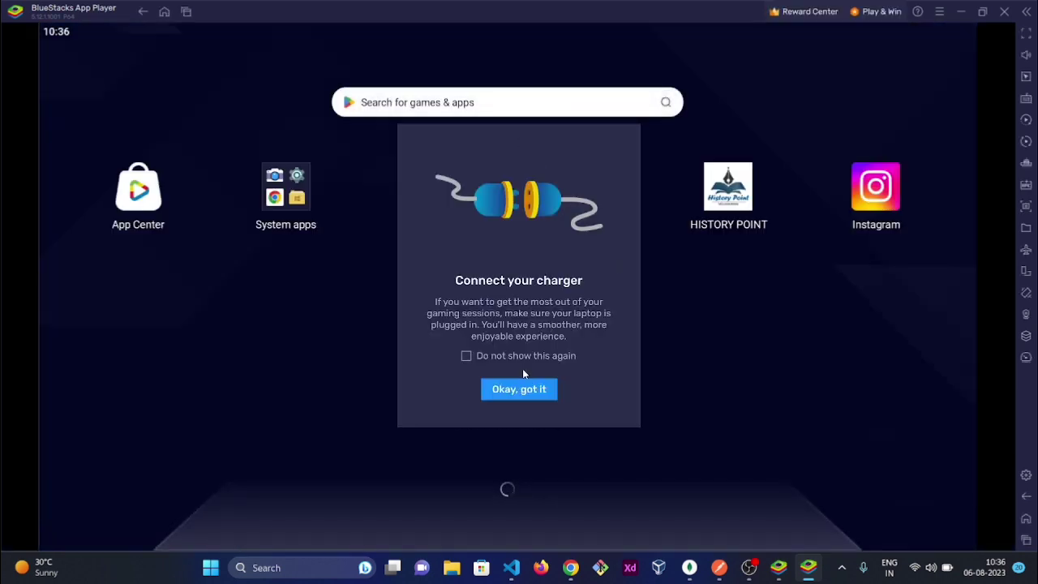
left_click(517, 391)
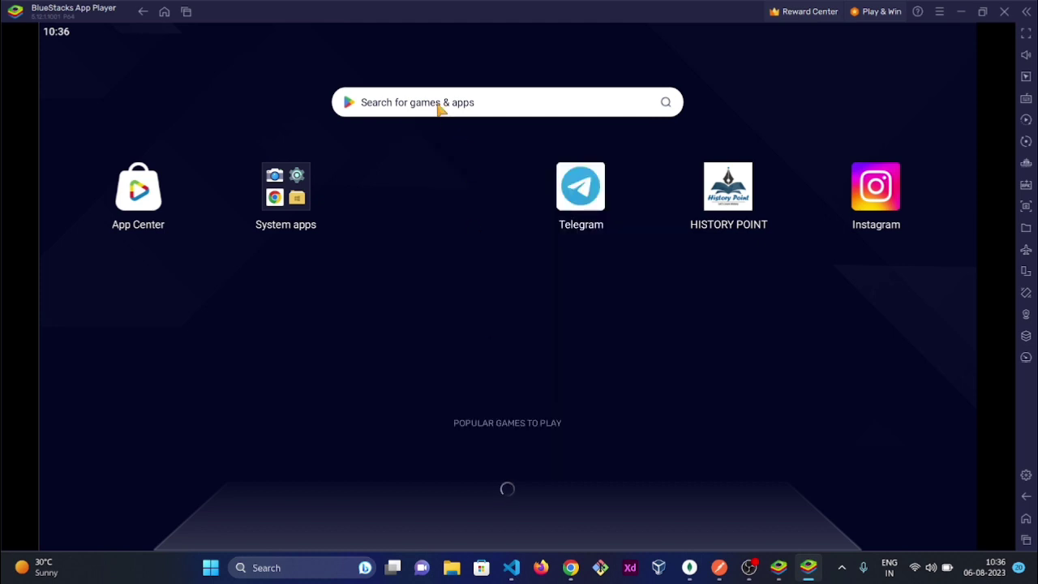
Search the App Player's games and apps for "telegram"
left_click(435, 104)
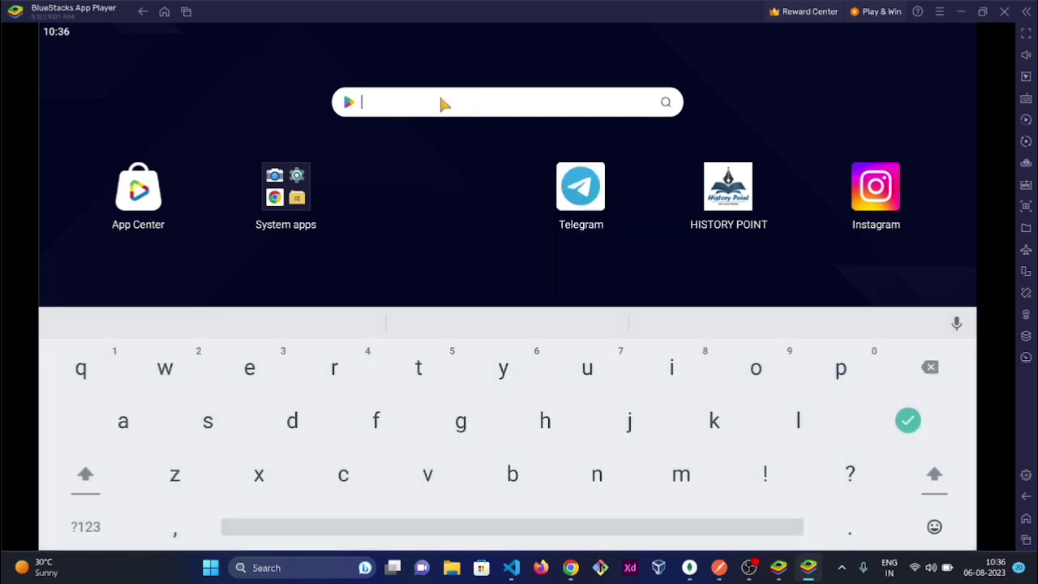
type("telegram")
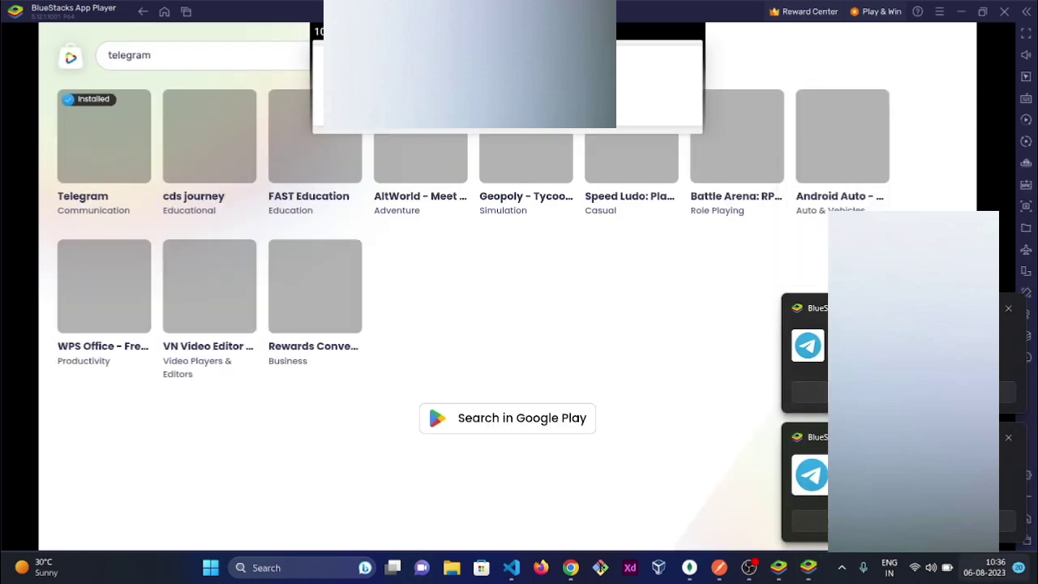
Clear all Windows notifications and dismiss the Telegram pop-ups covering the "telegram" search results
key("super+n")
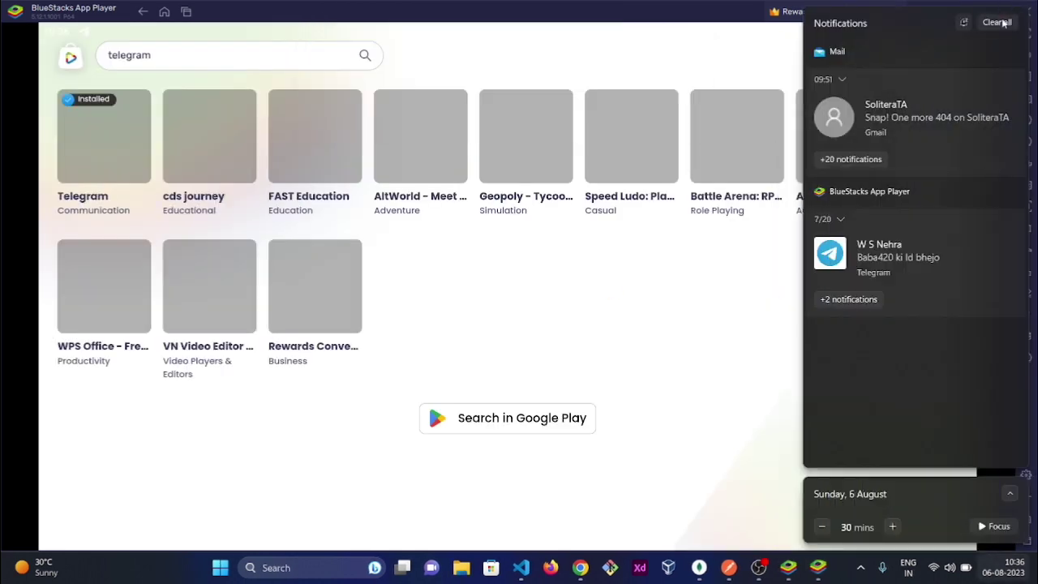
left_click(997, 22)
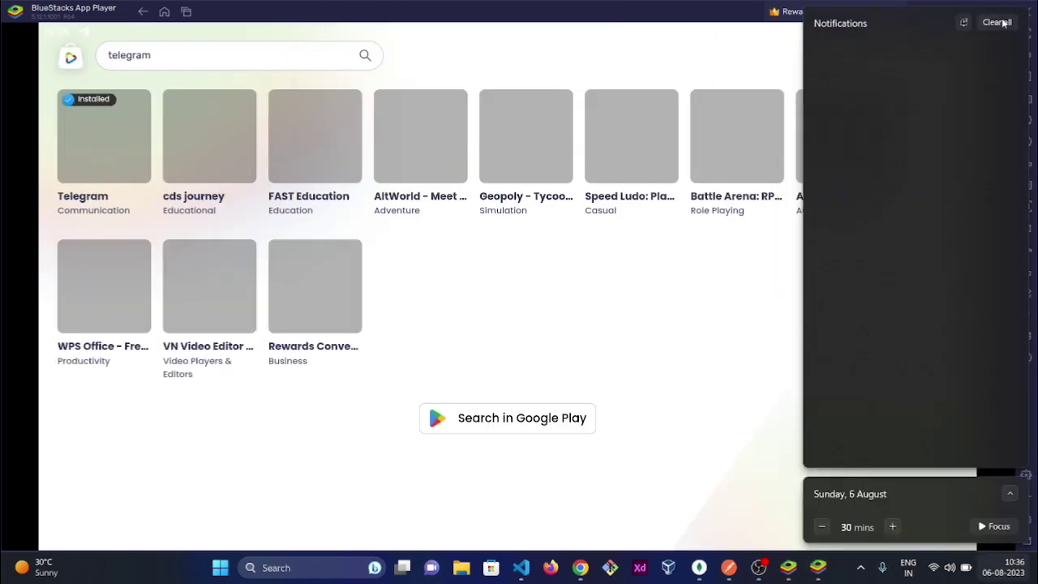
left_click(244, 60)
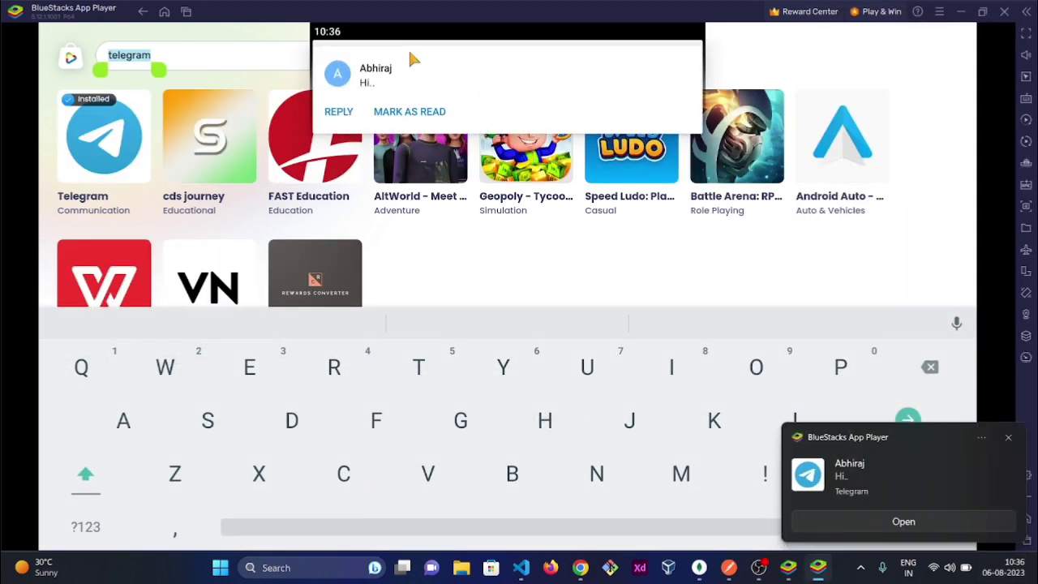
left_click(1002, 568)
left_click(997, 22)
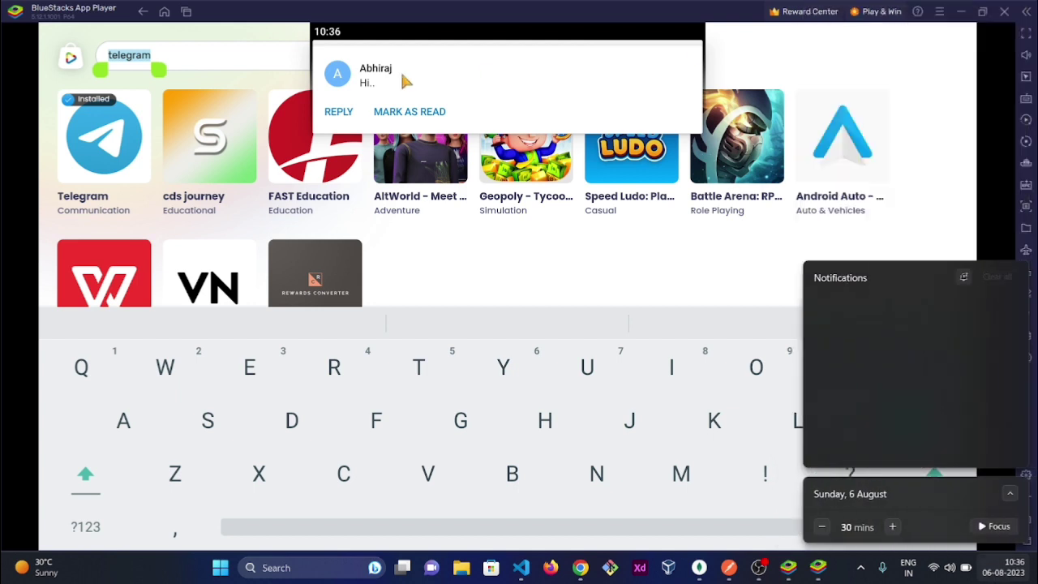
left_click(393, 74)
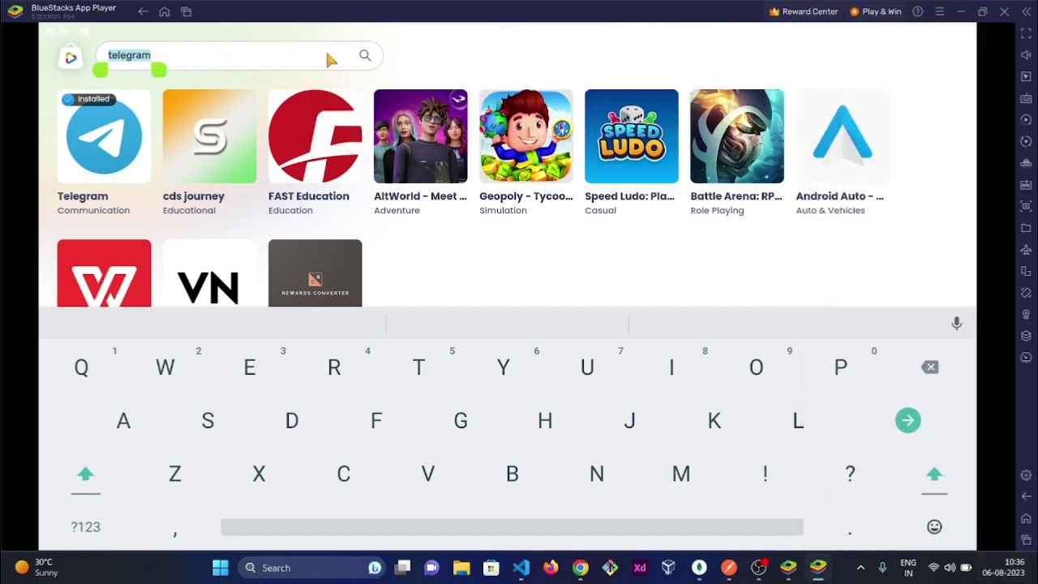
left_click(297, 62)
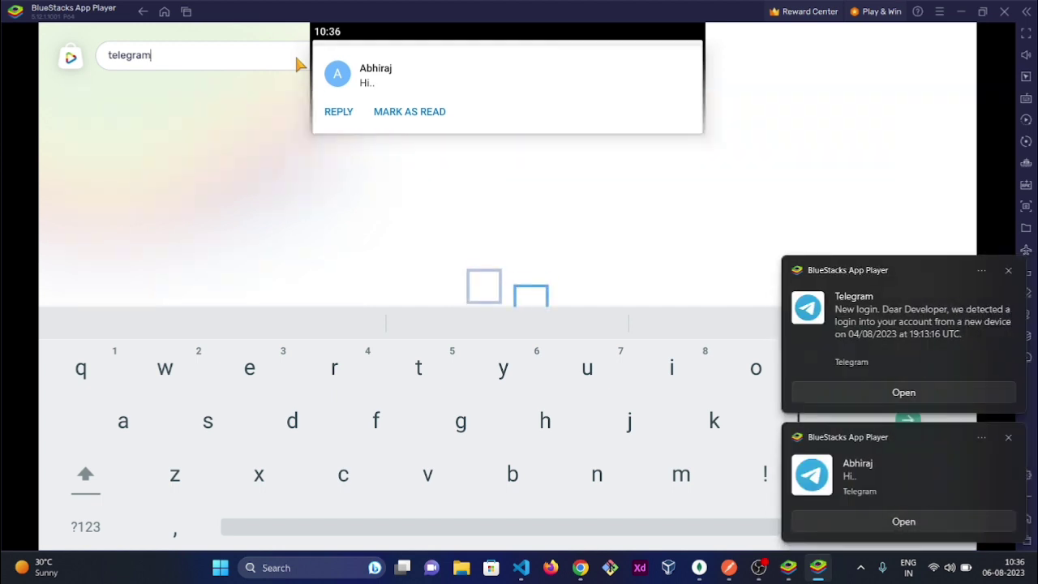
left_click(1008, 271)
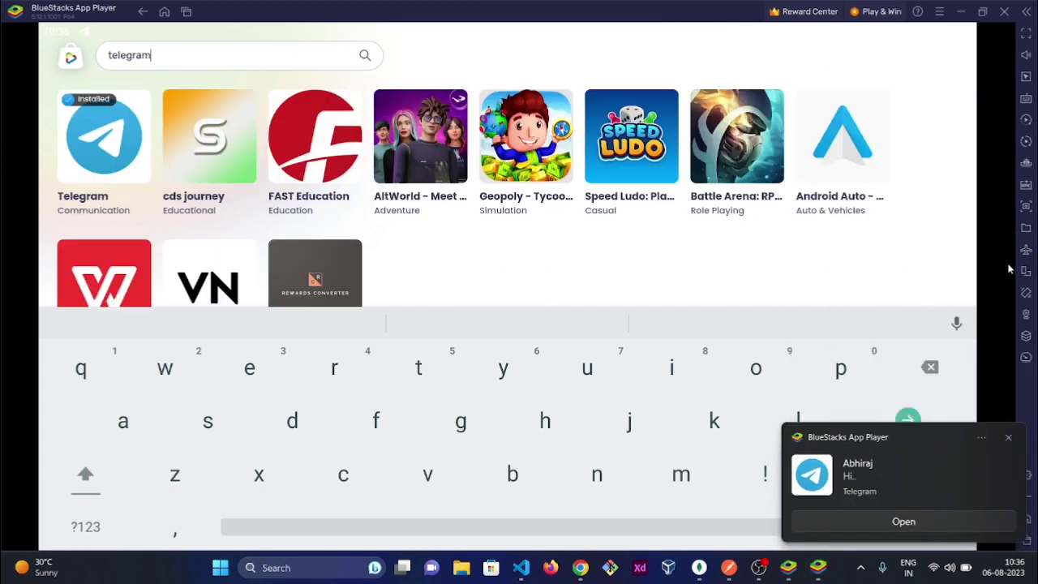
left_click(1008, 439)
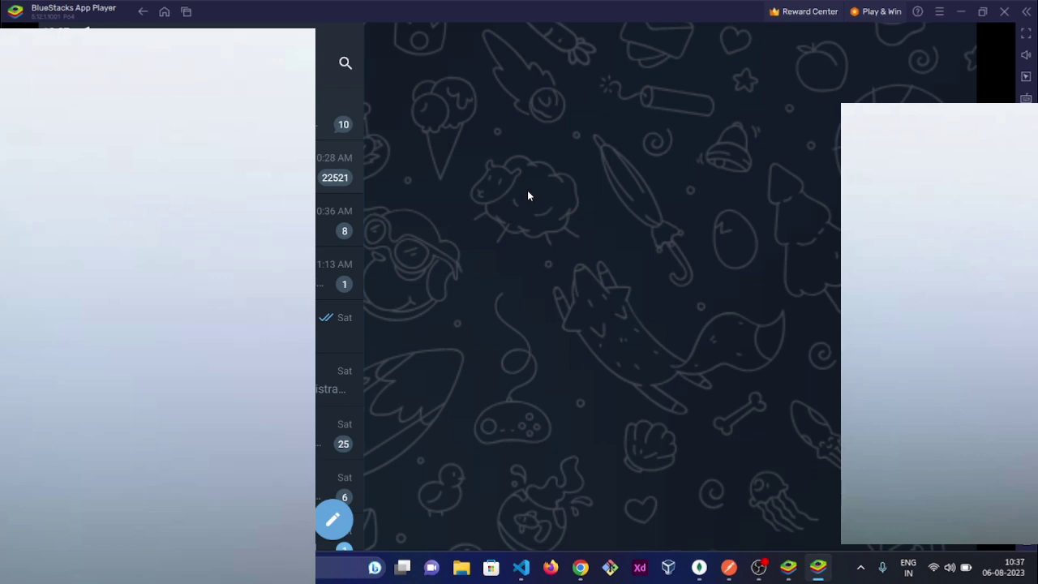
Open the Telegram chat containing the new self-destructing photo and clear the Windows notifications over it
left_click(341, 223)
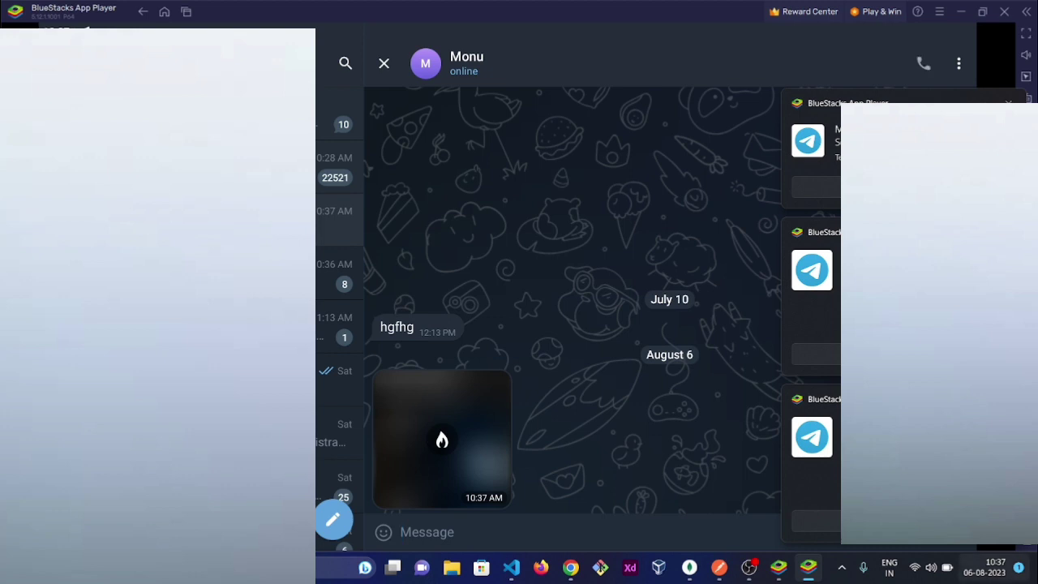
left_click(1003, 567)
left_click(1007, 22)
left_click(651, 244)
left_click(694, 233)
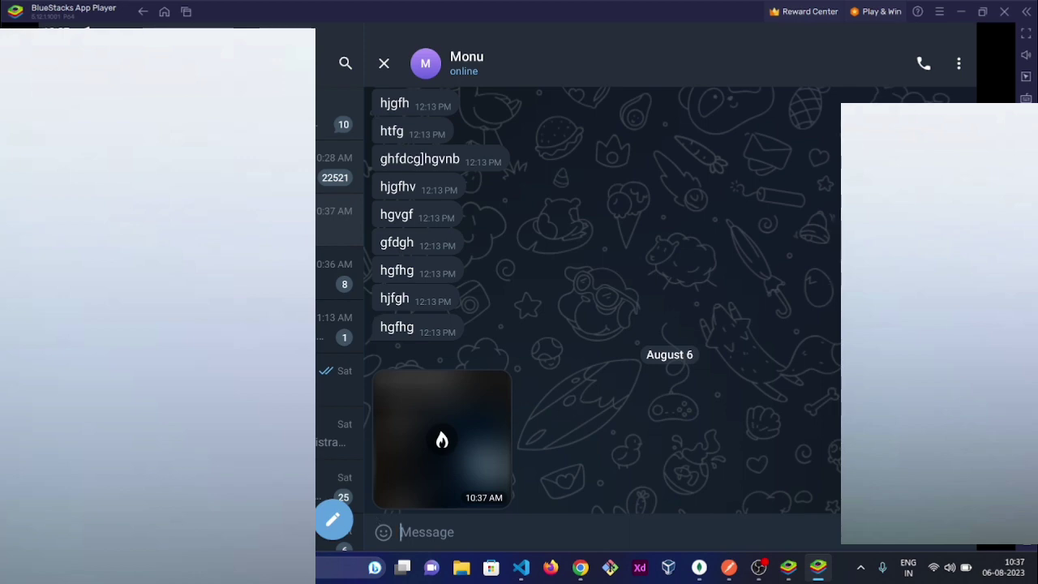
View the same chat's self-destructing photo notice in the Telegram desktop app and leave that window
key("Escape")
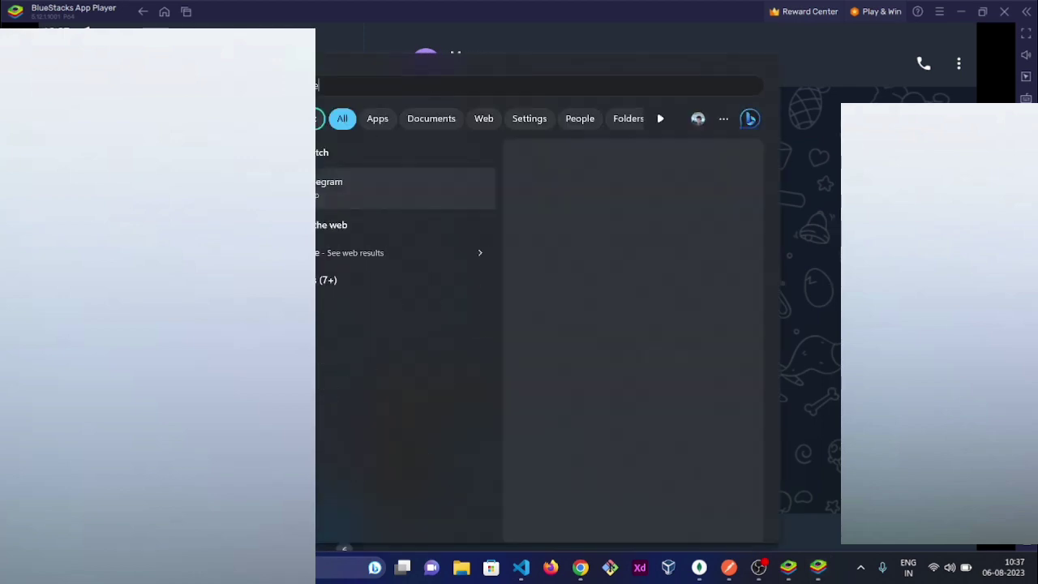
key("Escape")
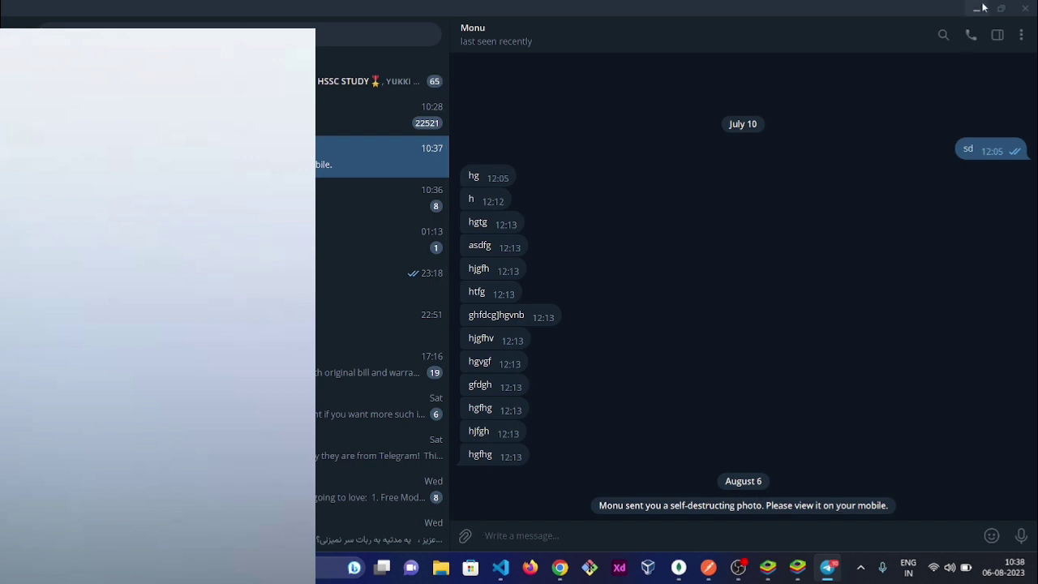
left_click(1025, 8)
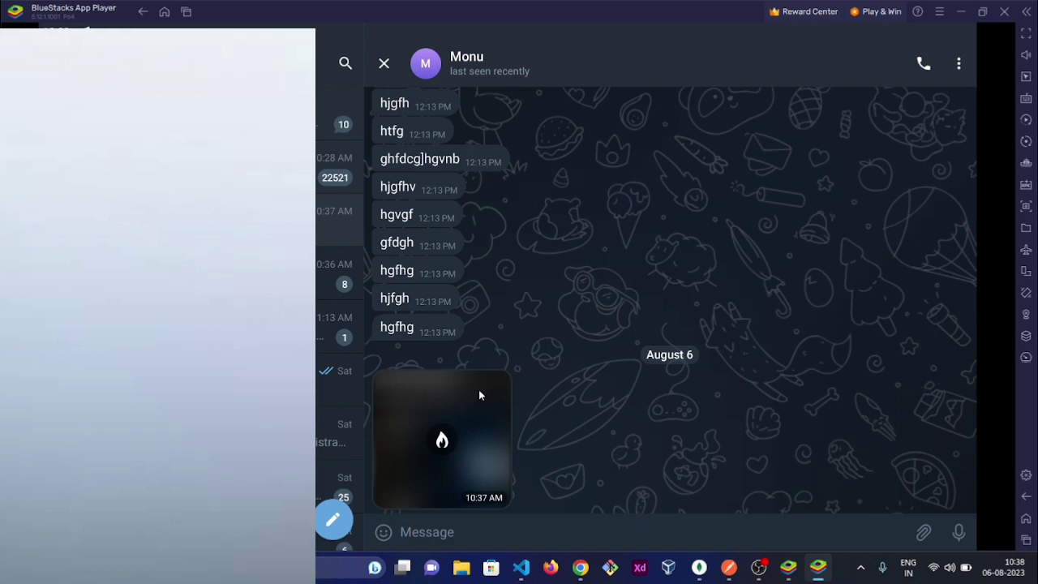
Open the disappearing photo in the App Player's Telegram chat and capture it with a rectangular snip in Snipping Tool
left_click(442, 437)
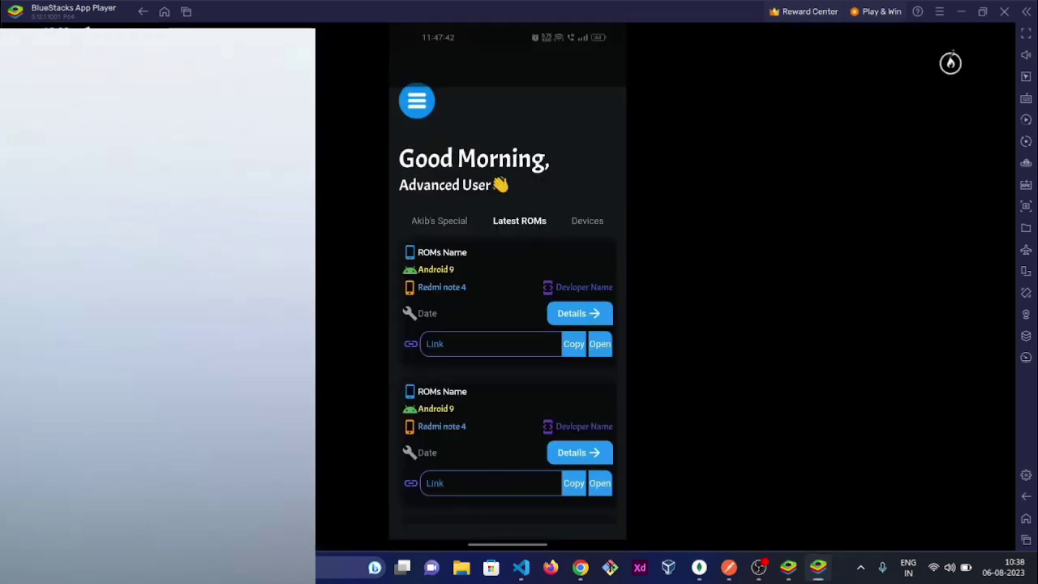
key("super")
type("sn")
key("Return")
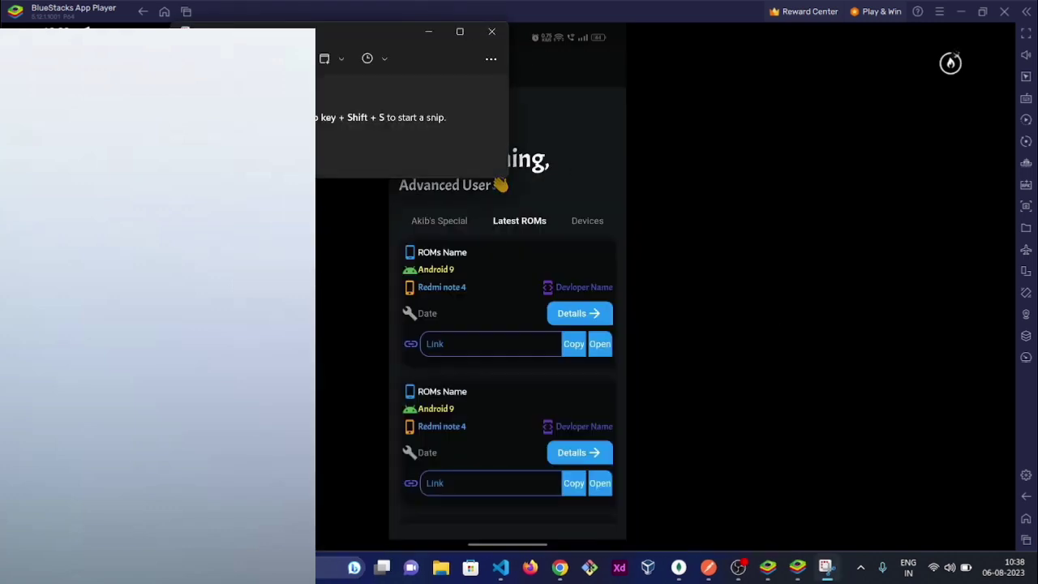
key("ctrl+n")
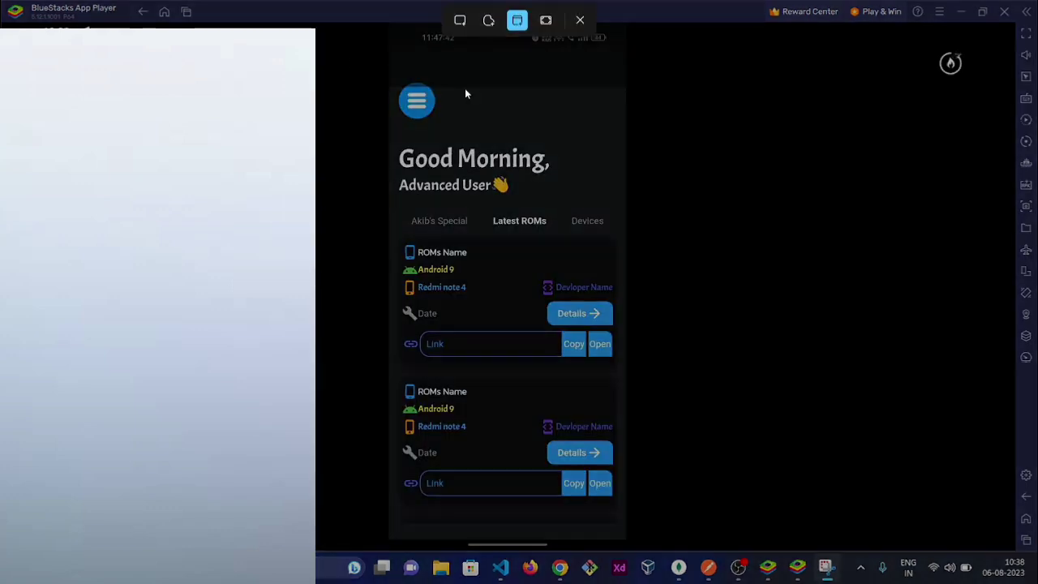
left_click(460, 24)
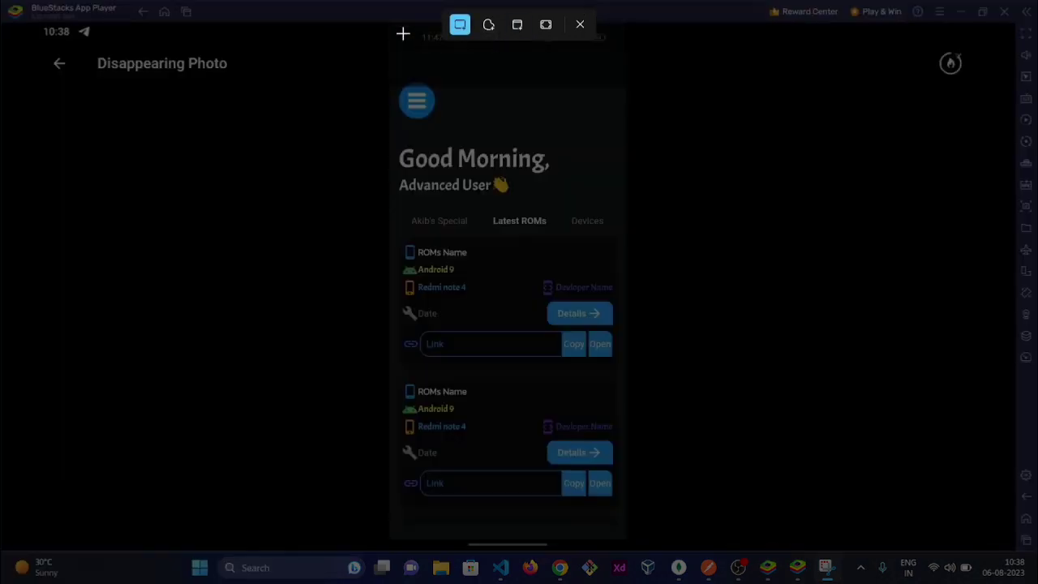
left_click_drag(392, 26, 625, 549)
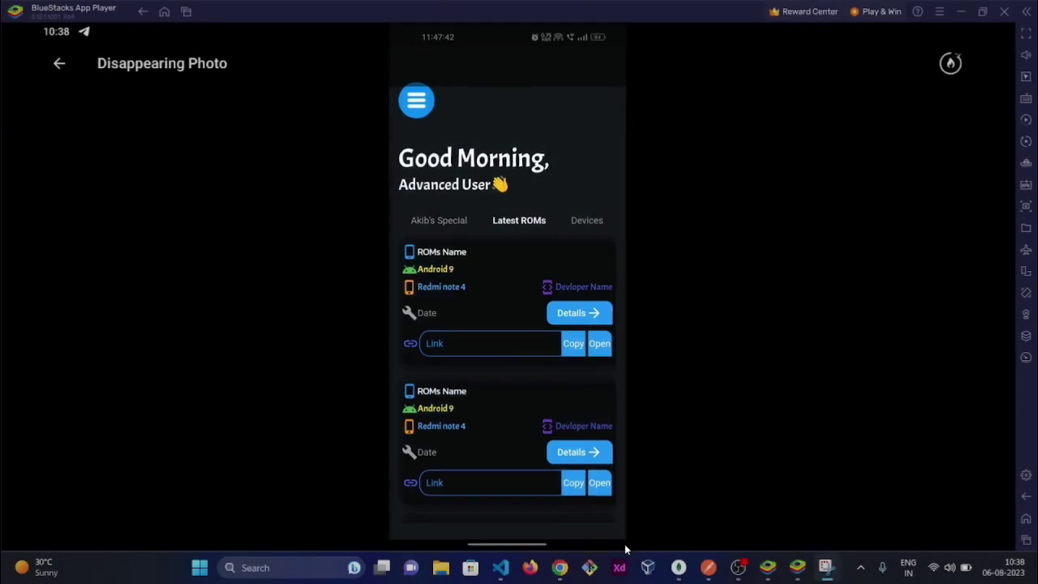
Bring up the Snipping Tool window and enlarge it to view the captured photo
left_click(825, 568)
left_click(825, 568)
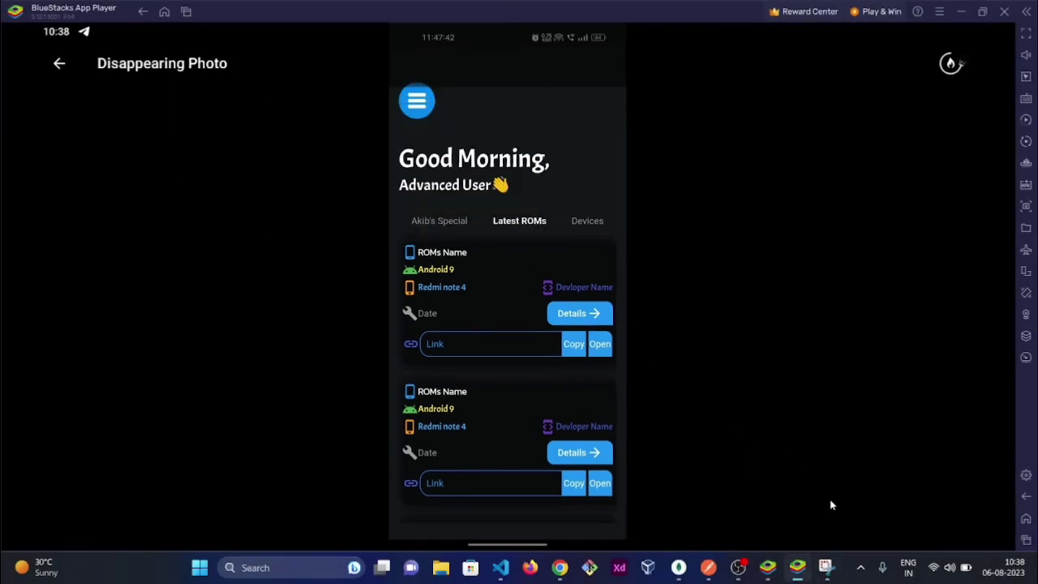
left_click(825, 567)
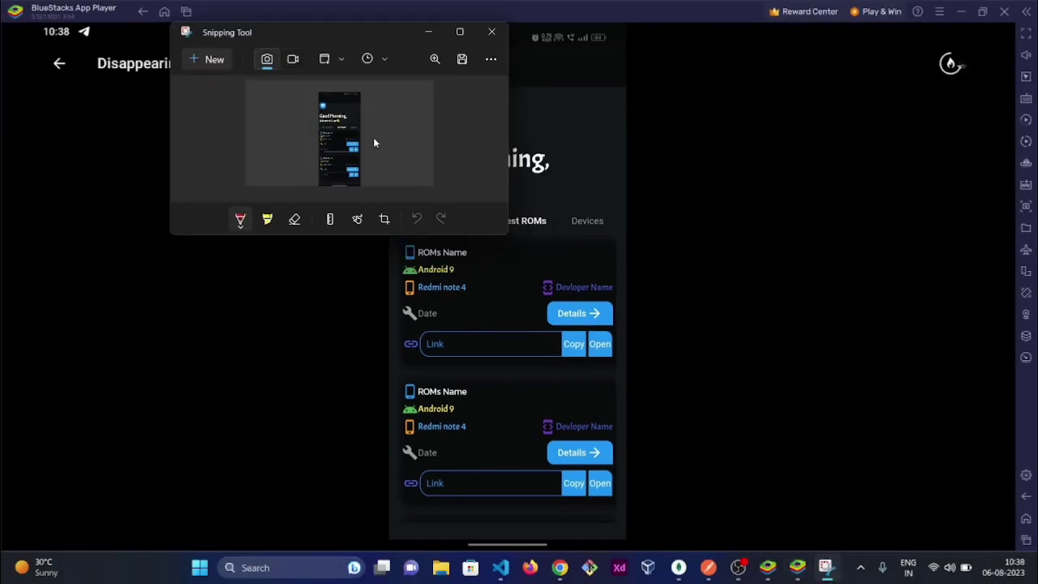
left_click_drag(503, 236, 949, 470)
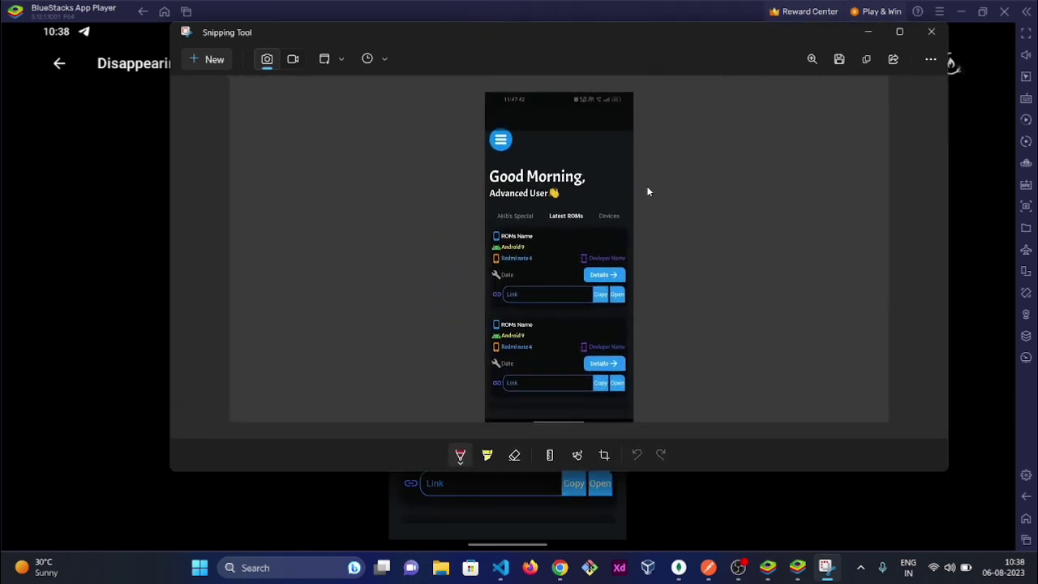